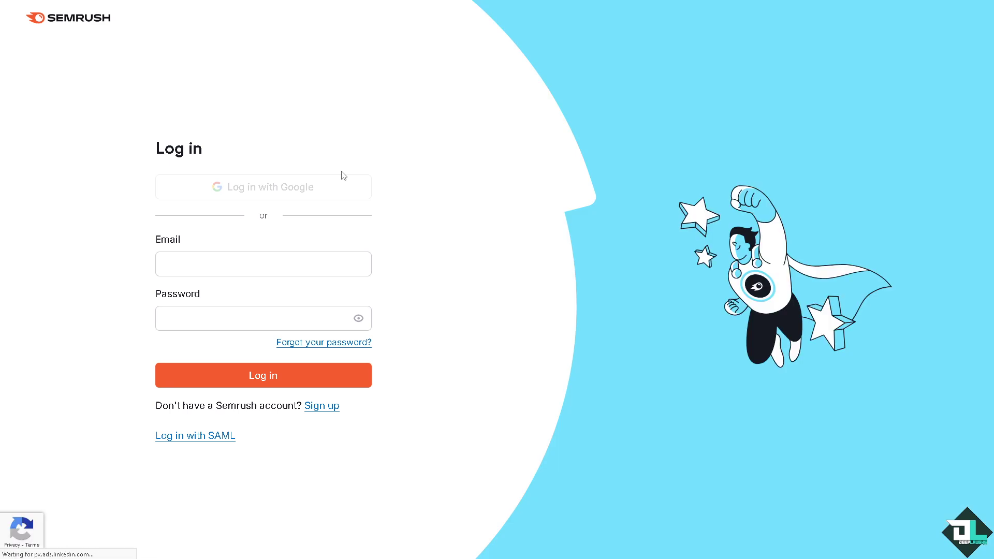
# Switch from the Log in form to the Sign up page for a new account
pyautogui.click(326, 407)
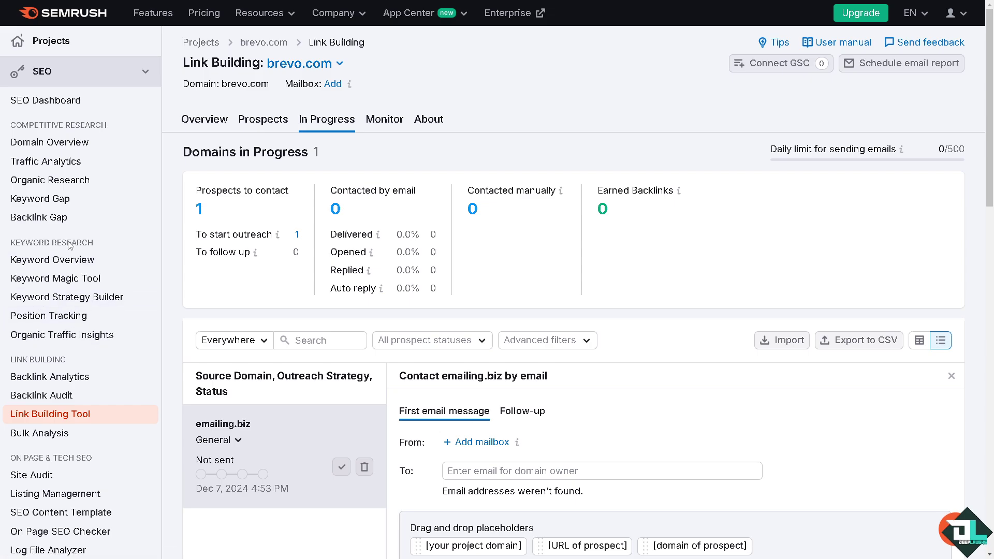
# Open Keyword Strategy Builder and scroll through its landing-page feature overview and back to the top
pyautogui.click(82, 298)
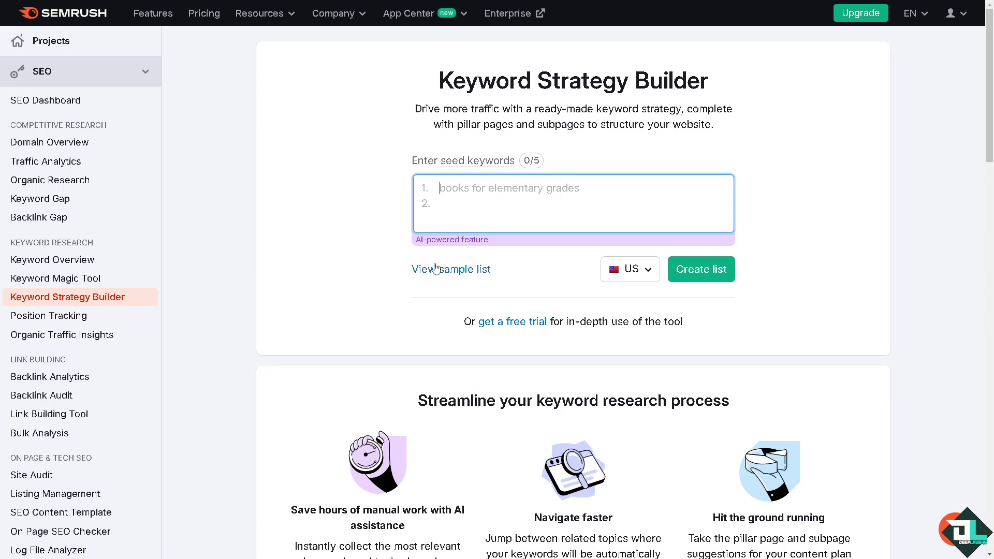
pyautogui.scroll(-7, 383, 282)
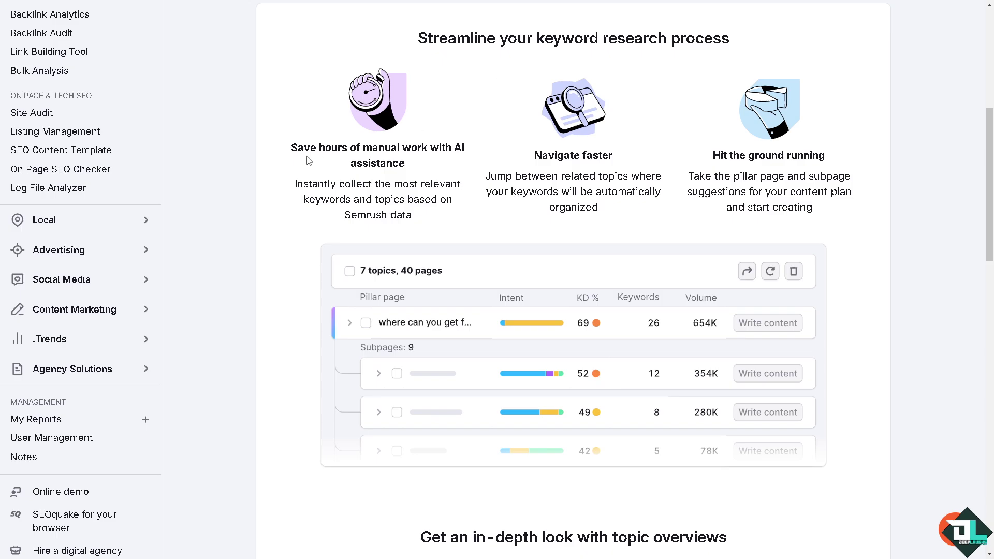
pyautogui.scroll(-8, 392, 225)
pyautogui.scroll(-5, 394, 222)
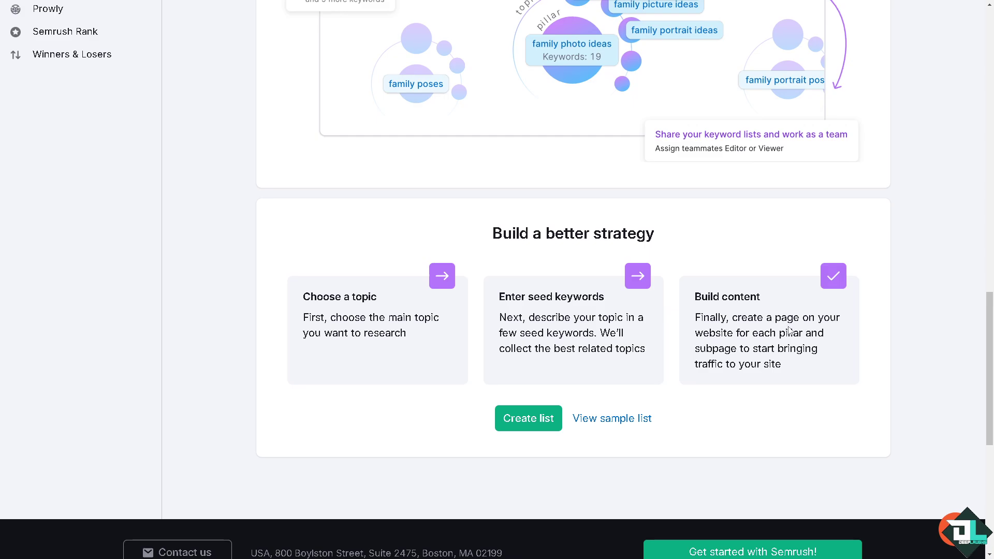
pyautogui.scroll(4, 756, 344)
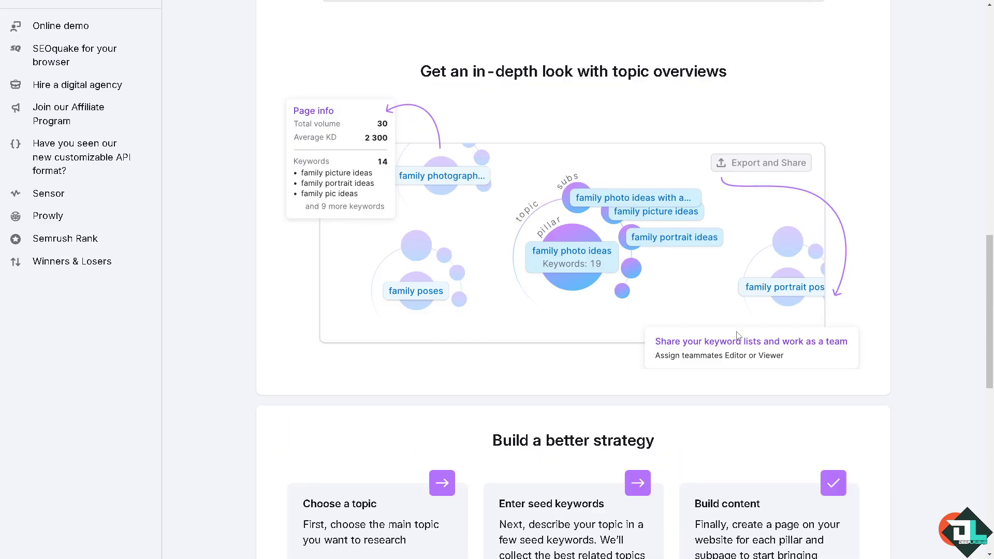
pyautogui.scroll(15, 738, 335)
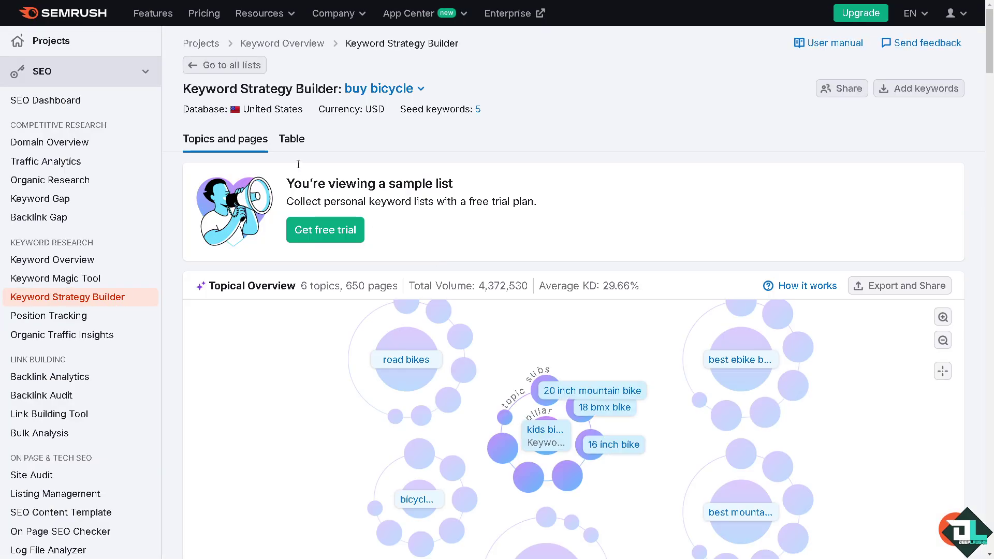
# Inspect the 'buy bicycle' sample's Topical Overview bubble clusters
pyautogui.moveTo(435, 345)
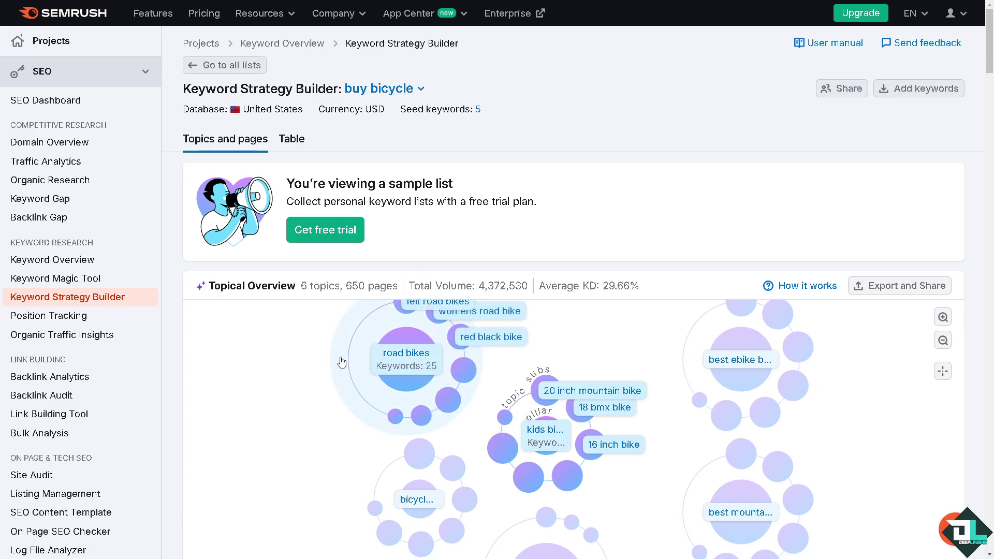
pyautogui.scroll(-1, 396, 353)
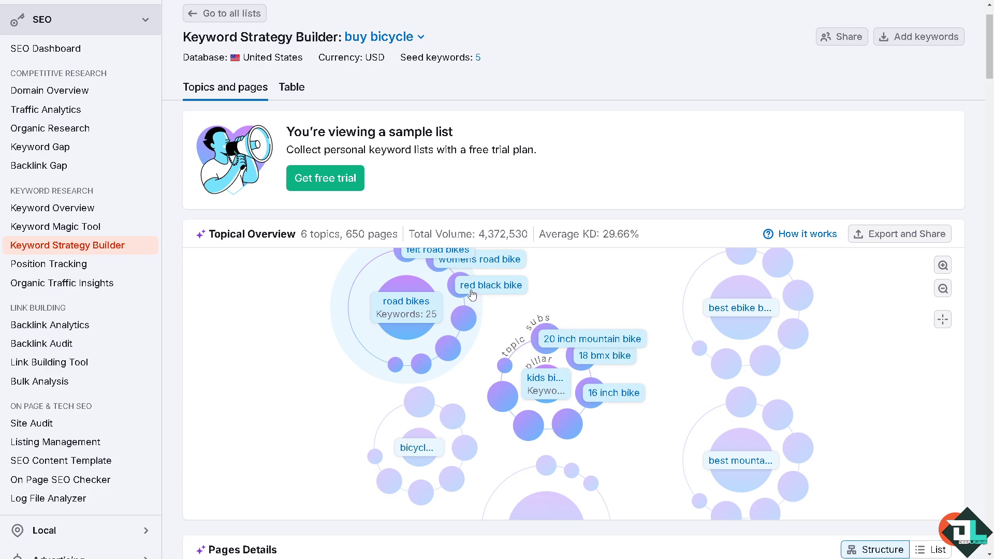
pyautogui.scroll(1, 471, 294)
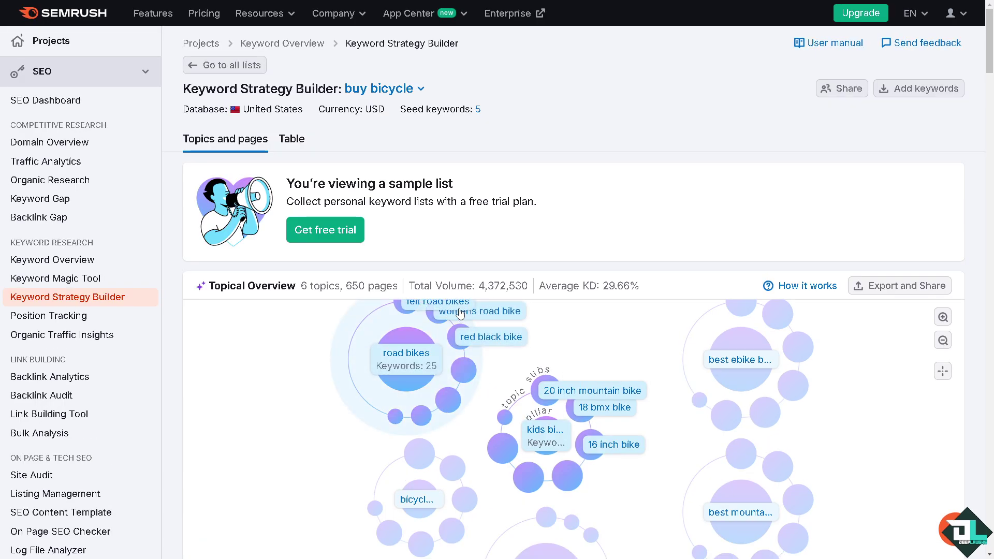
pyautogui.scroll(-2, 606, 347)
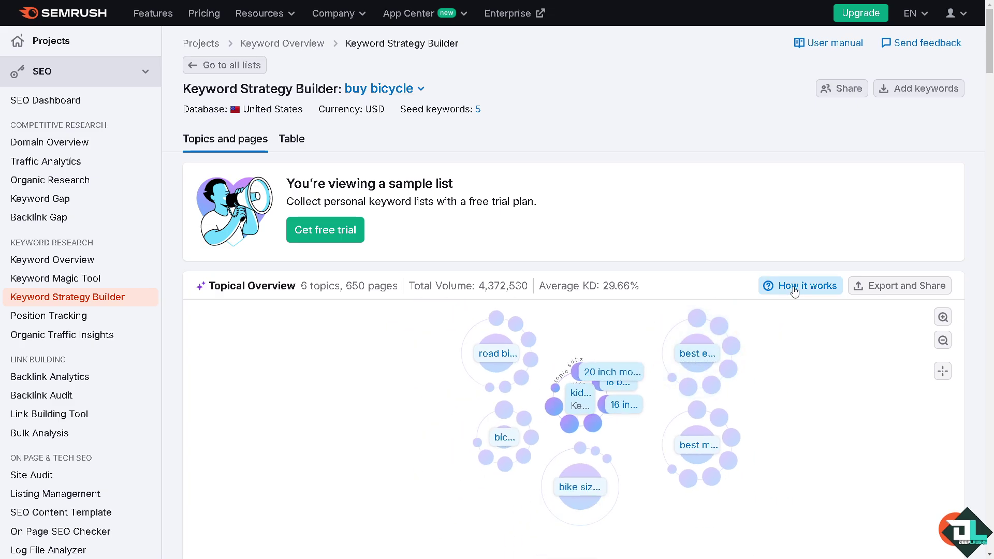
pyautogui.scroll(-2, 797, 290)
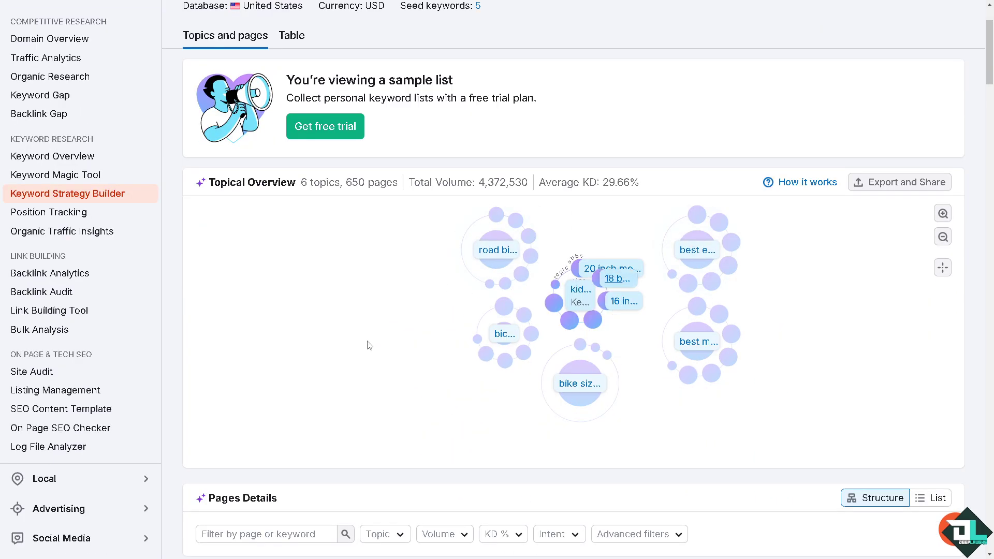
pyautogui.scroll(3, 371, 345)
# Scroll down to Pages Details for the kids bikes pillar and subpages, then back up
pyautogui.scroll(-8, 479, 295)
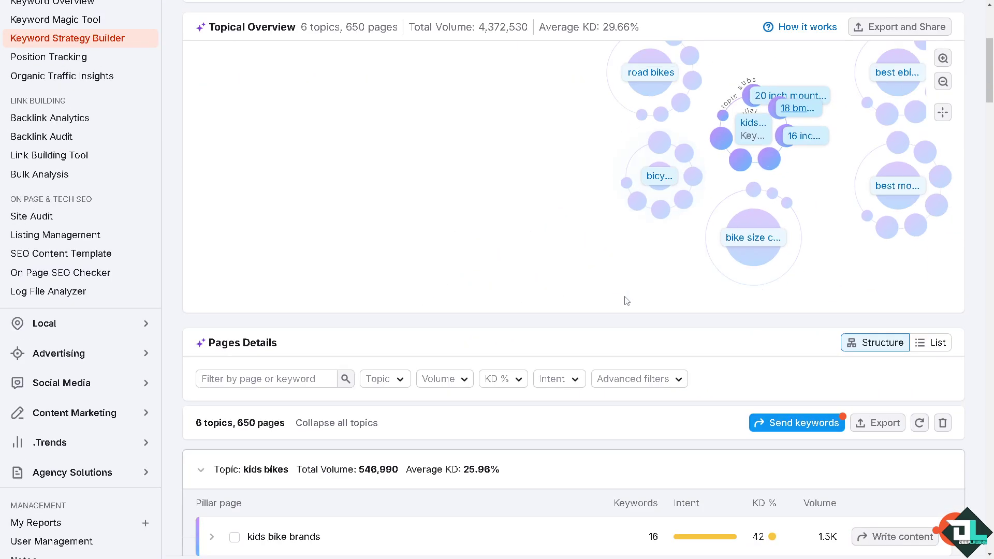
pyautogui.scroll(-2, 485, 338)
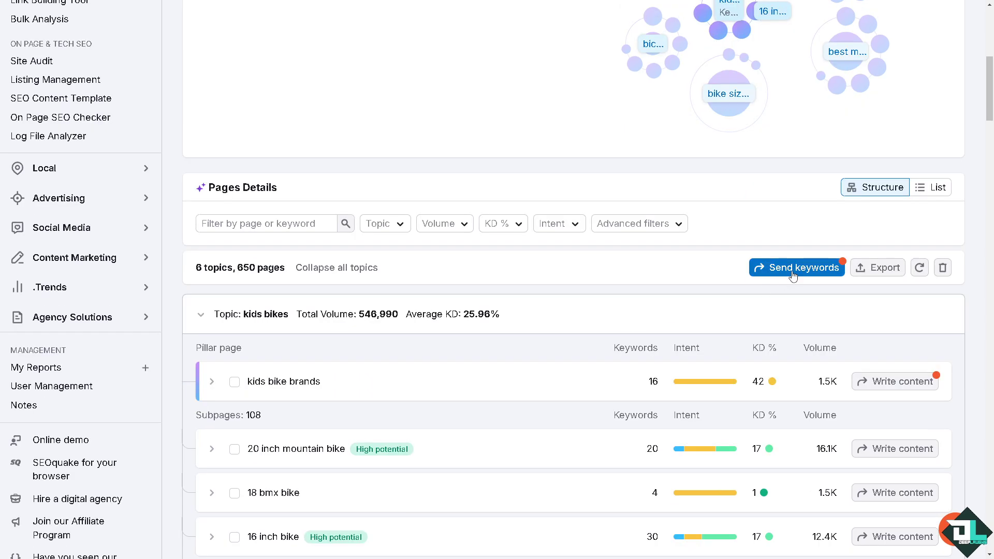
pyautogui.scroll(-1, 595, 305)
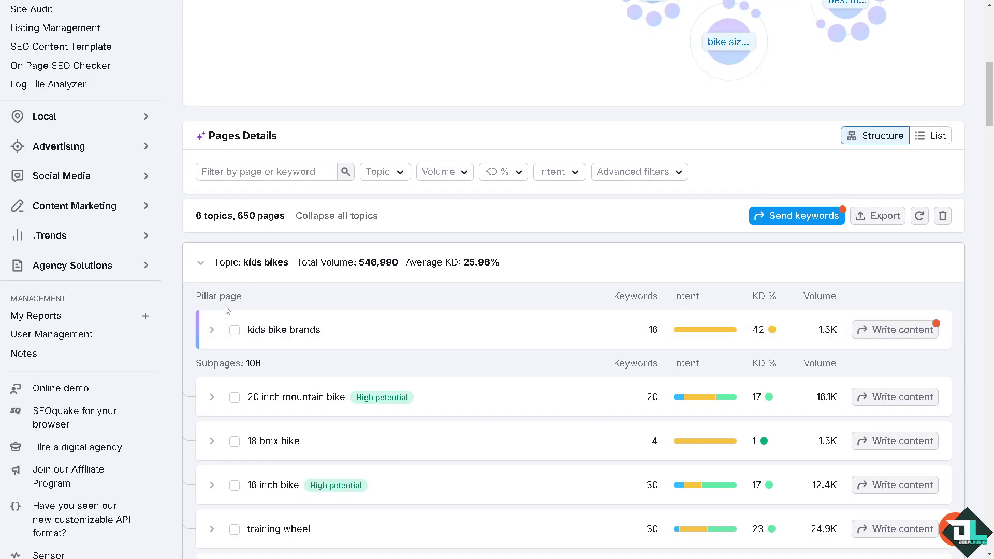
pyautogui.scroll(-4, 368, 334)
pyautogui.scroll(-4, 369, 334)
pyautogui.scroll(11, 371, 342)
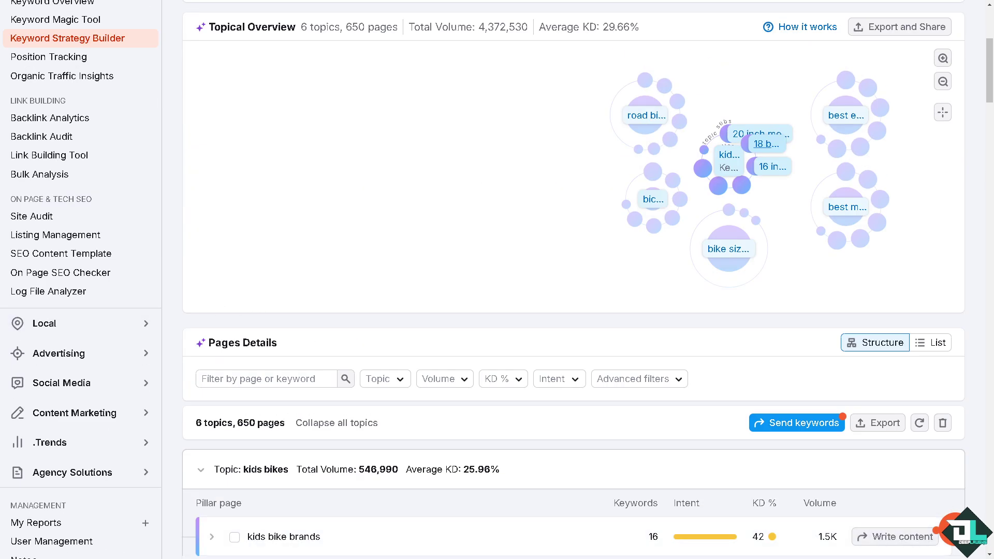
pyautogui.scroll(5, 406, 298)
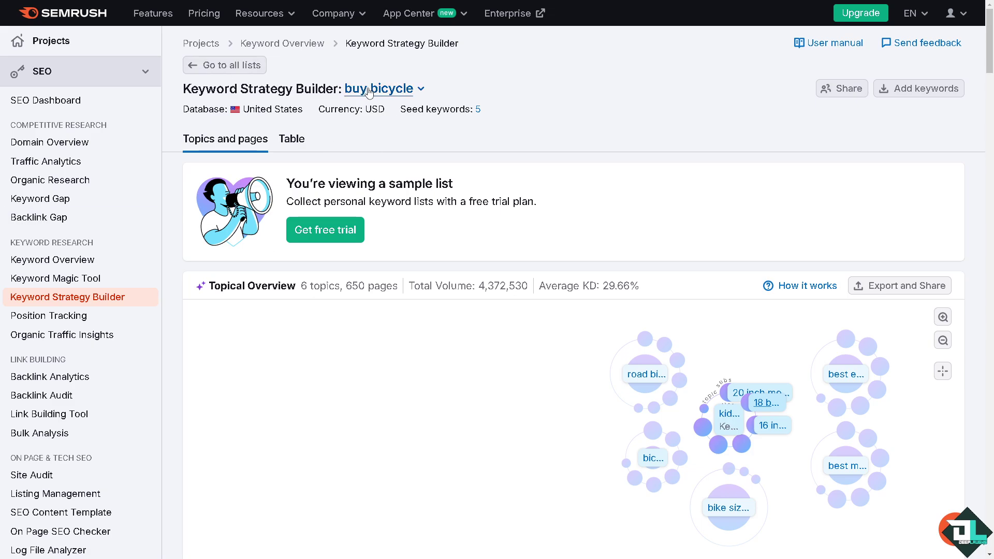
# Start a fresh strategy with seed keyword 'shoes for kids' and browse the country databases list, keeping US
pyautogui.click(102, 299)
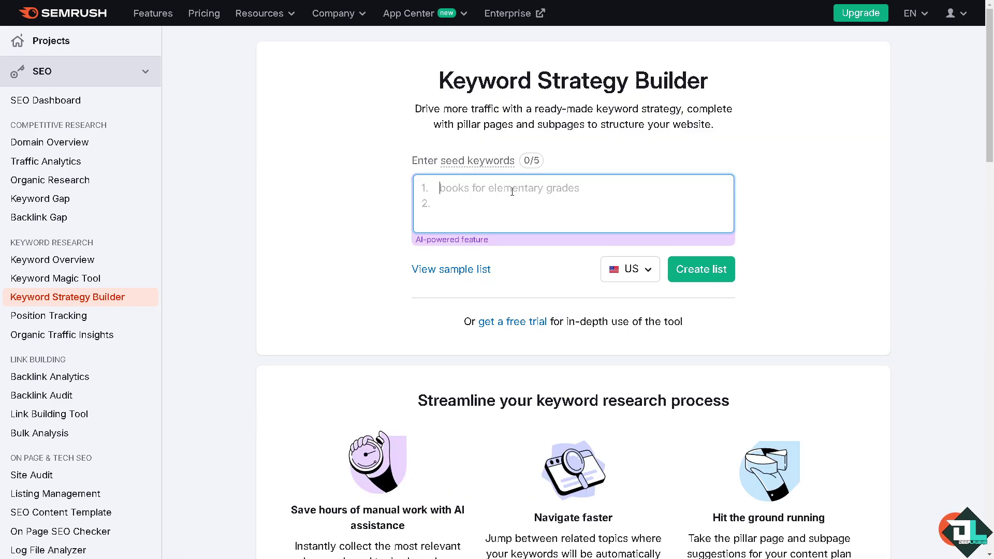
pyautogui.click(444, 188)
pyautogui.write('shoes fo')
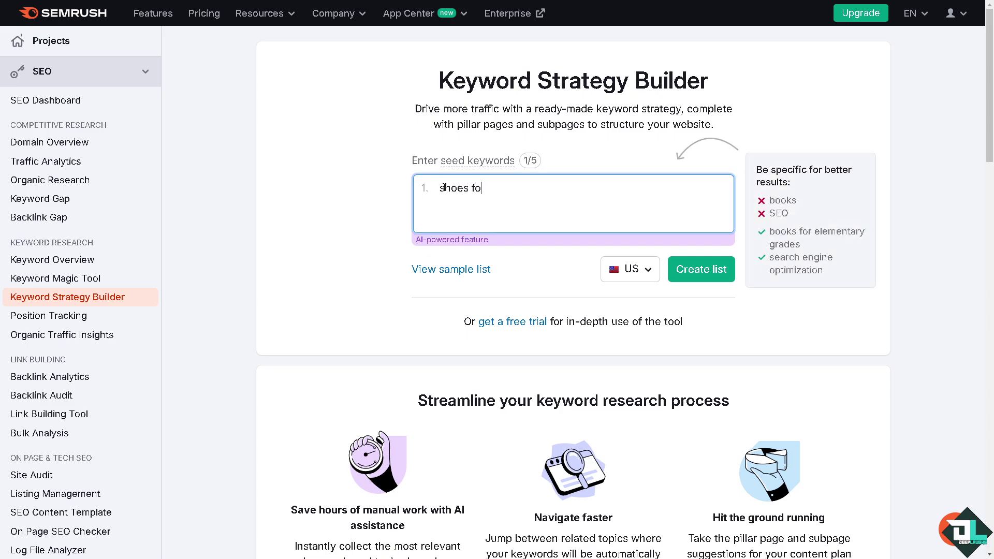
pyautogui.write('r kids')
pyautogui.click(649, 270)
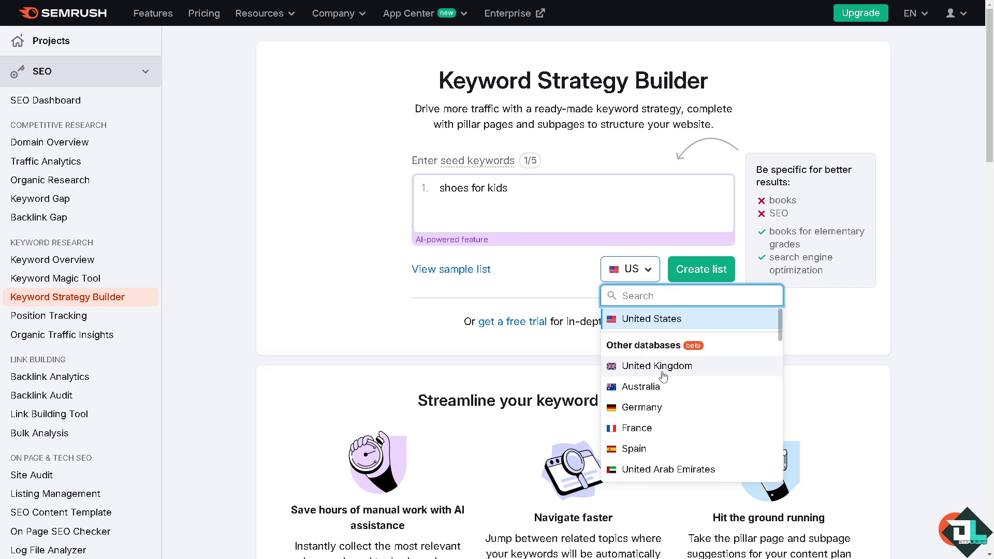
pyautogui.scroll(-8, 666, 383)
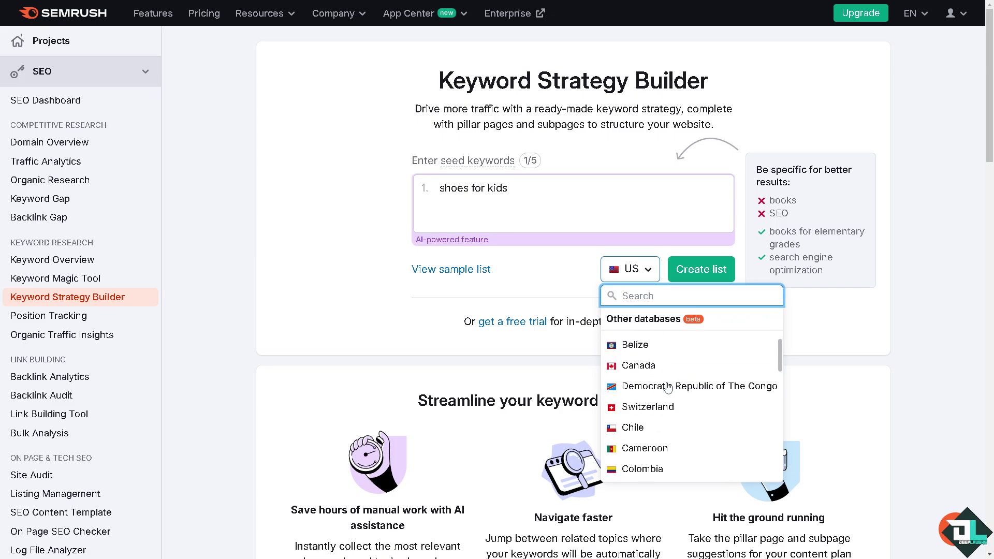
pyautogui.scroll(-4, 668, 387)
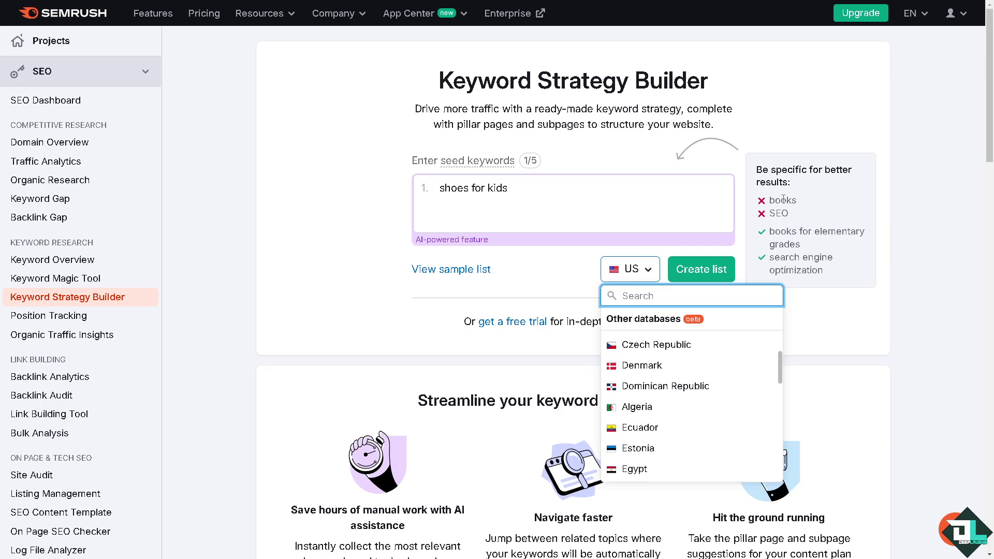
# Build the keyword strategy from the 'shoes for kids' seed and scroll through the topics
pyautogui.click(702, 269)
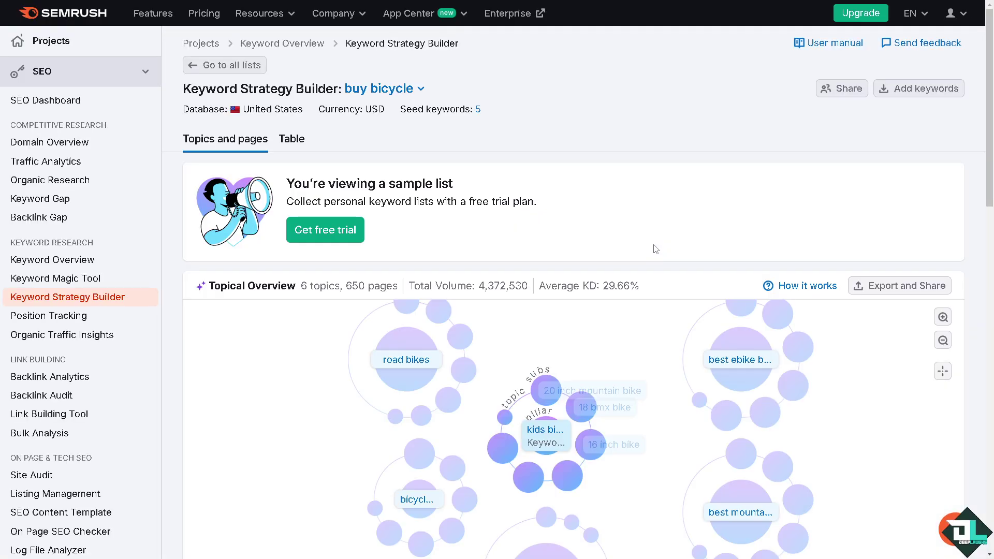
pyautogui.scroll(-1, 603, 290)
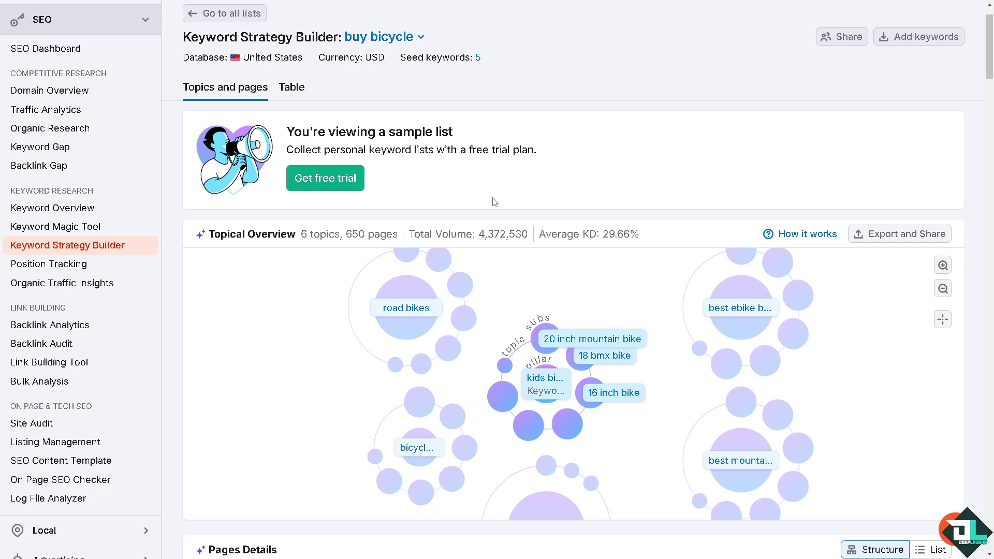
pyautogui.scroll(-3, 487, 192)
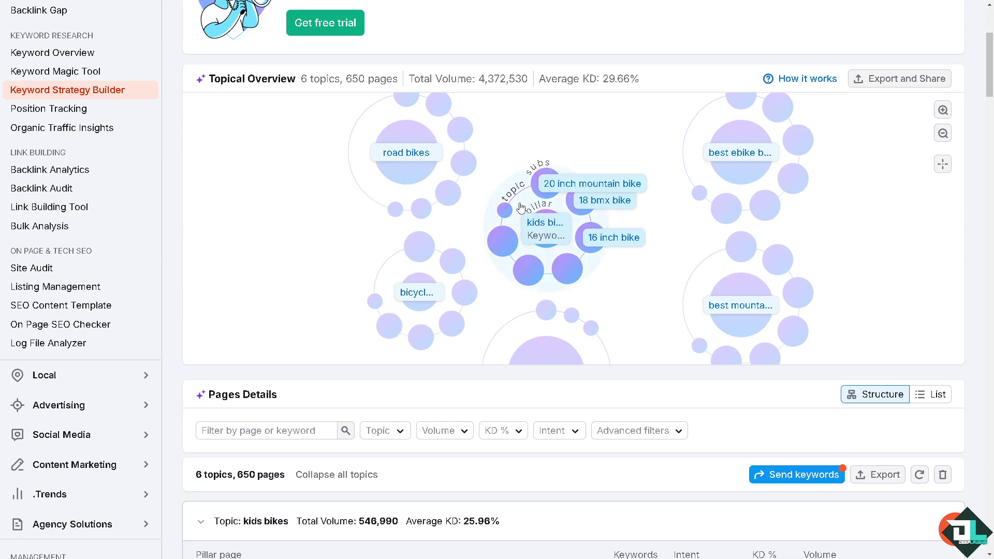
pyautogui.moveTo(527, 215)
pyautogui.scroll(-9, 400, 382)
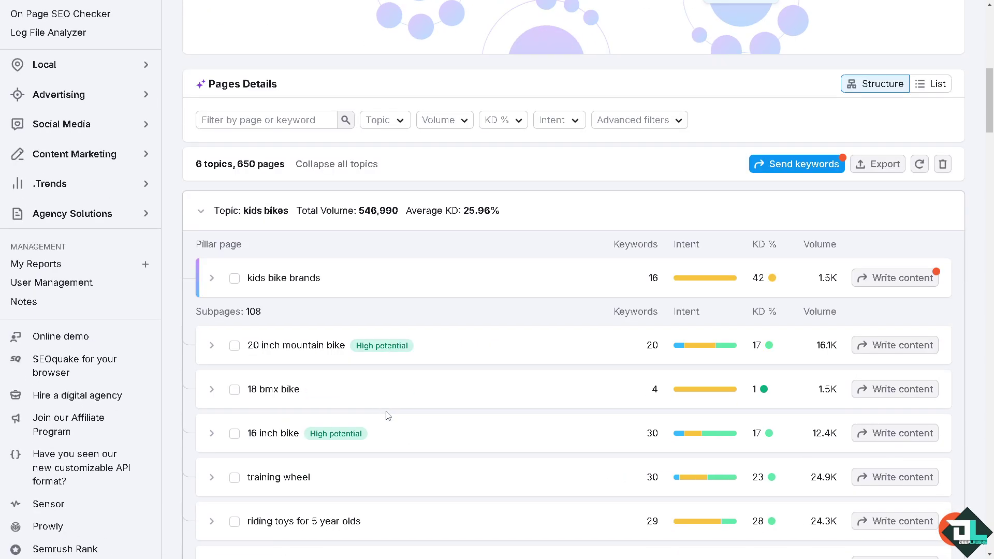
pyautogui.scroll(4, 274, 284)
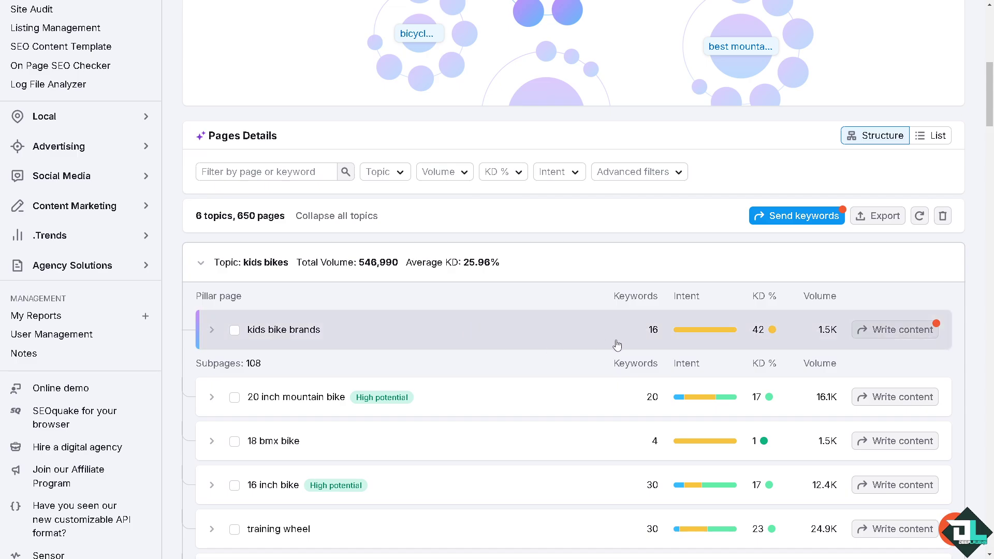
# Review the kids bikes pillar 'kids bike brands' (KD 42) and its 108 subpages' KD and volume
pyautogui.moveTo(758, 298)
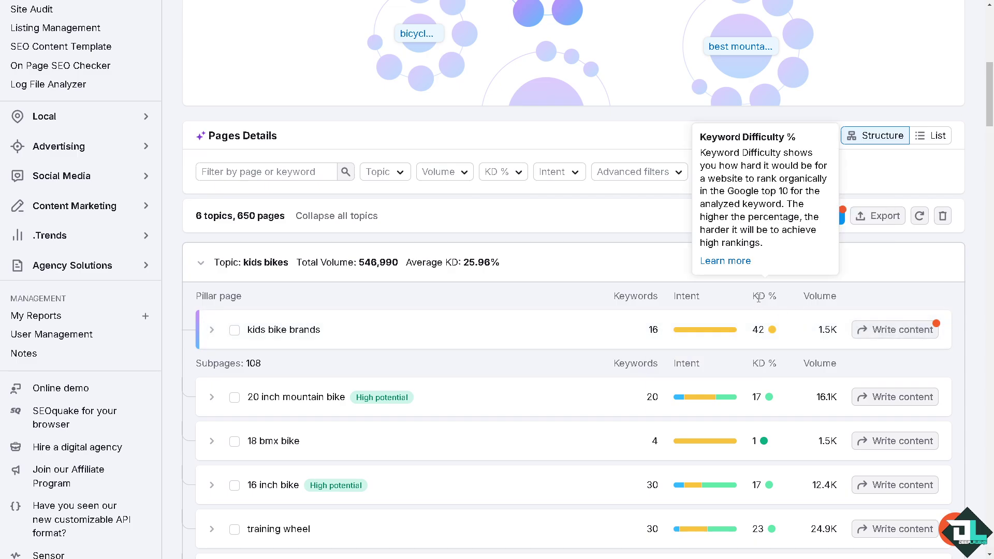
pyautogui.moveTo(775, 331)
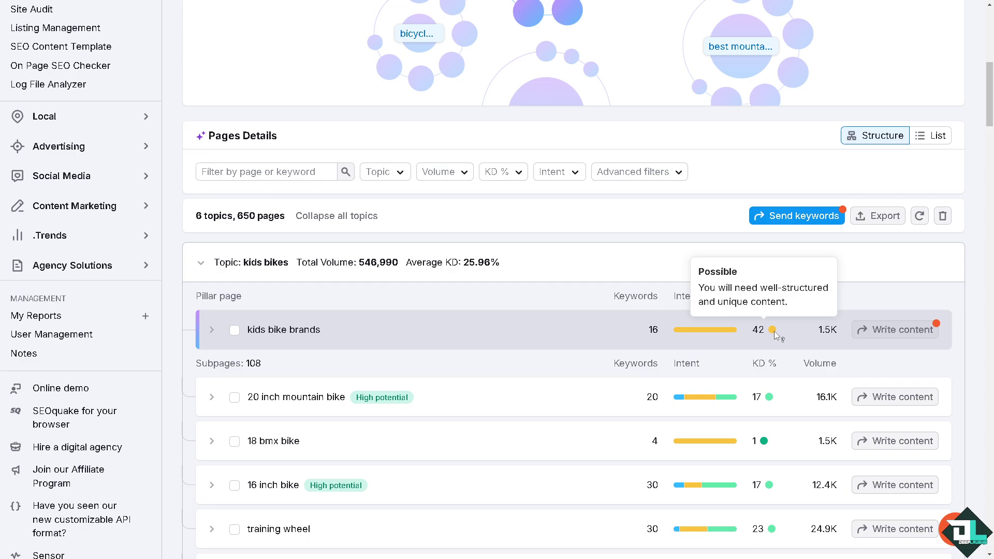
pyautogui.moveTo(769, 396)
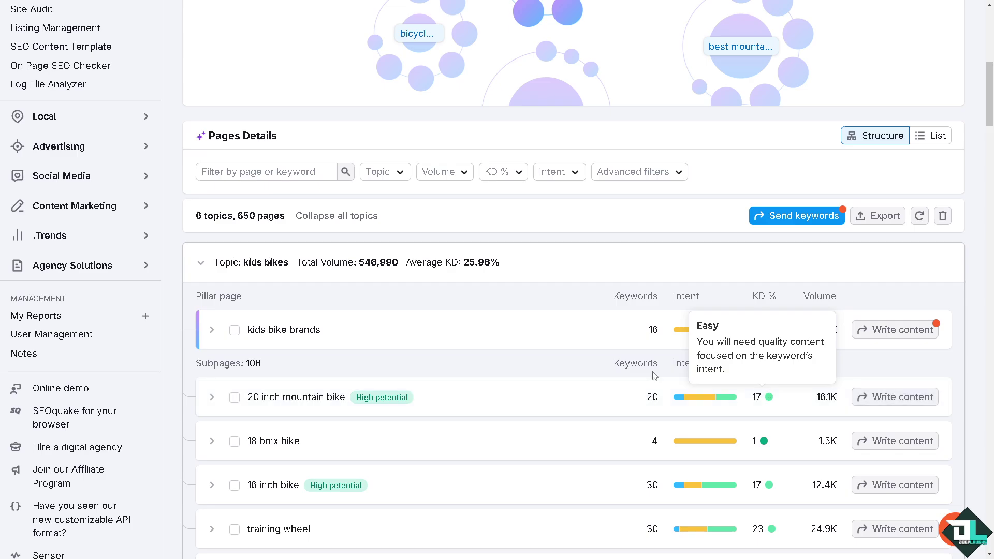
pyautogui.scroll(-3, 725, 383)
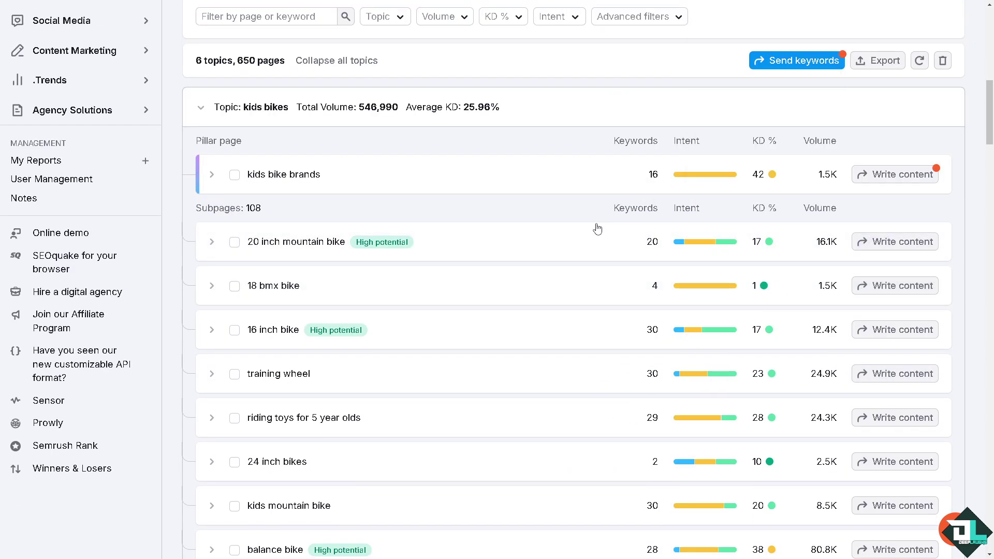
pyautogui.scroll(-3, 554, 326)
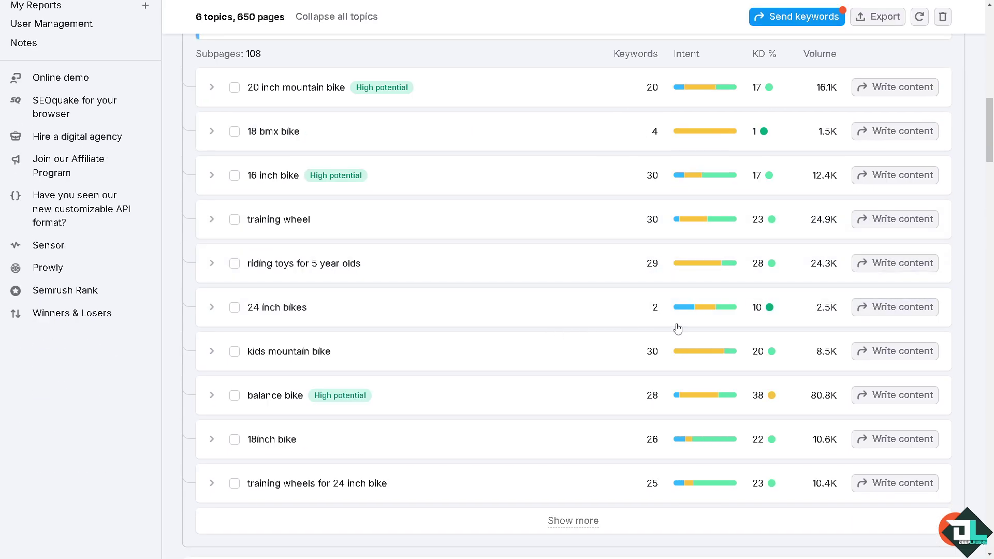
pyautogui.scroll(4, 780, 318)
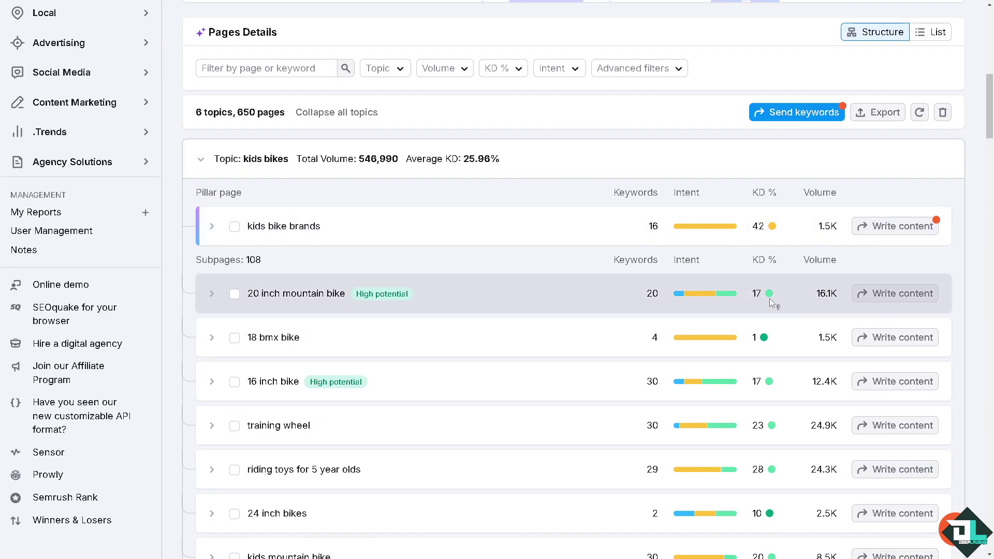
pyautogui.click(881, 301)
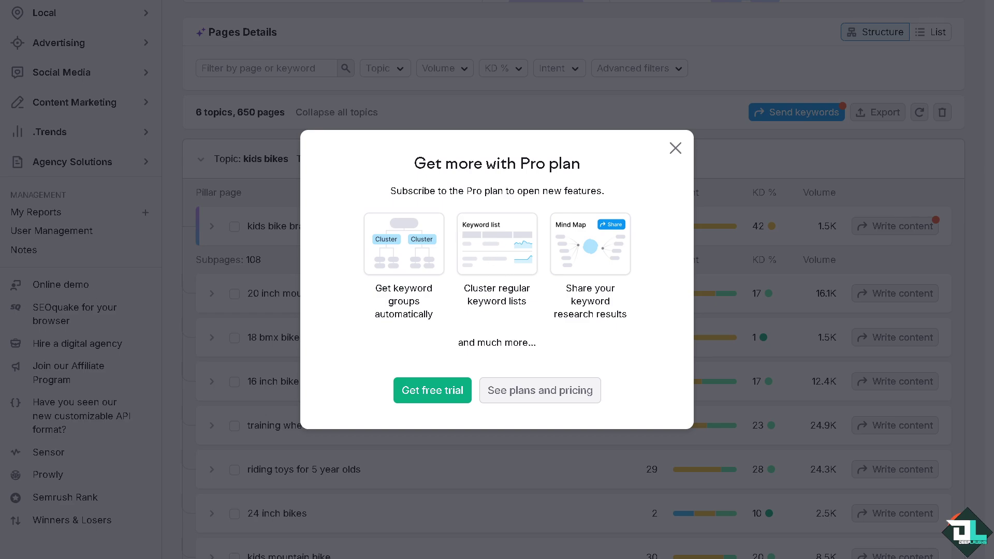
pyautogui.click(675, 148)
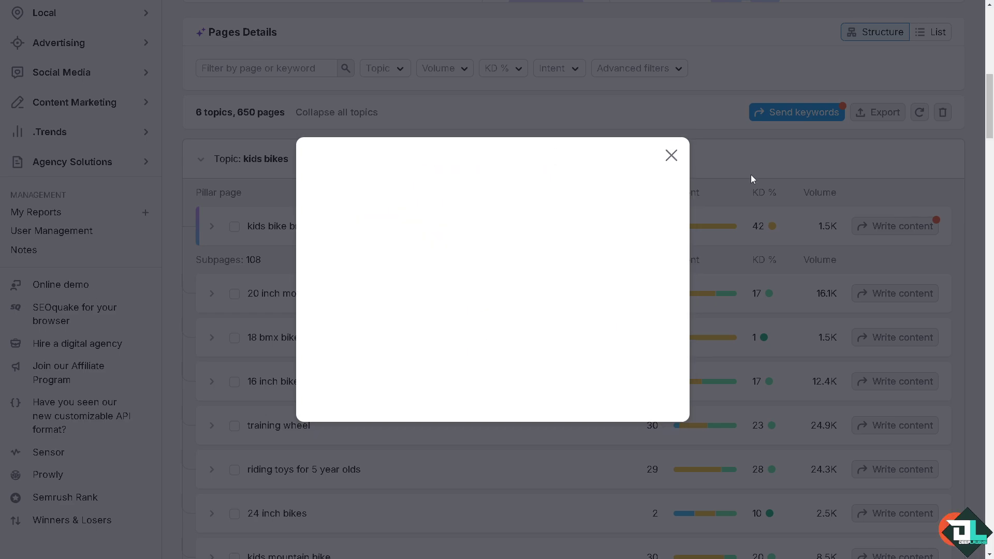
pyautogui.scroll(-7, 635, 340)
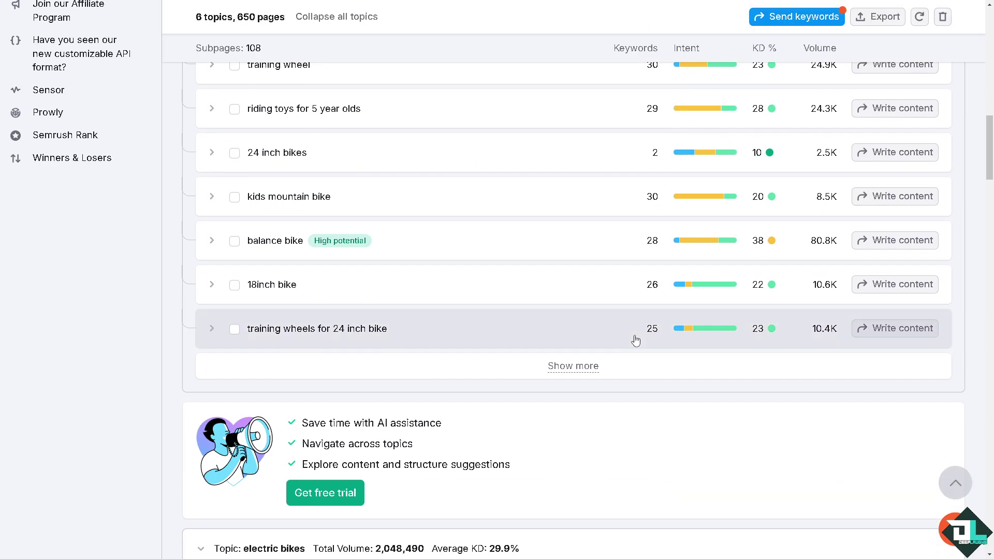
pyautogui.scroll(-4, 632, 340)
pyautogui.scroll(-4, 632, 341)
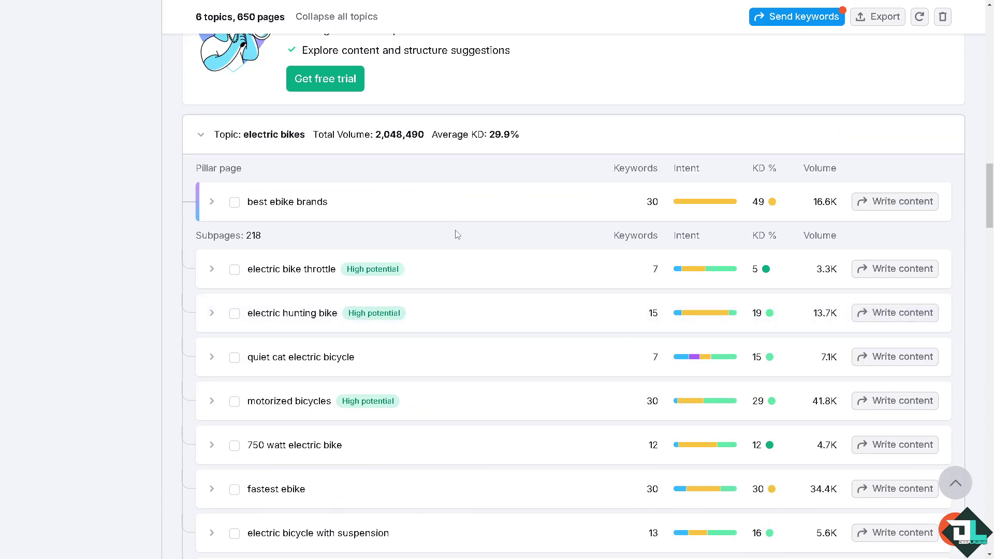
pyautogui.scroll(-10, 461, 280)
pyautogui.scroll(-20, 464, 279)
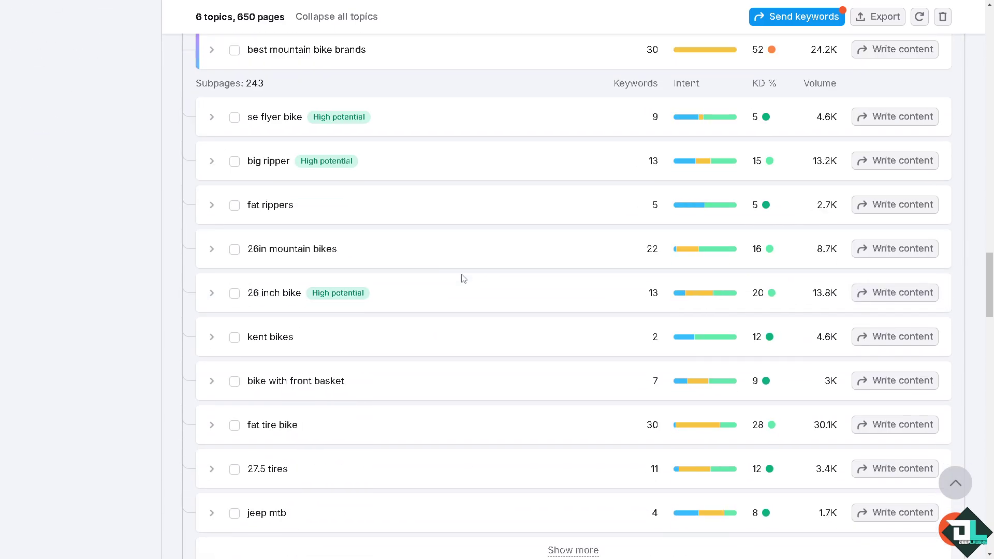
pyautogui.scroll(-19, 468, 283)
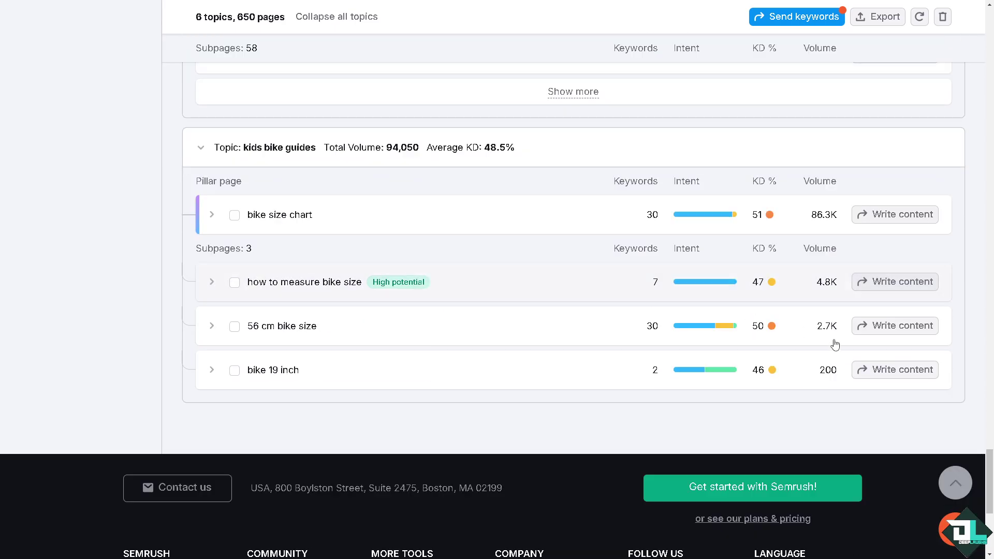
pyautogui.scroll(8, 957, 358)
pyautogui.scroll(20, 956, 360)
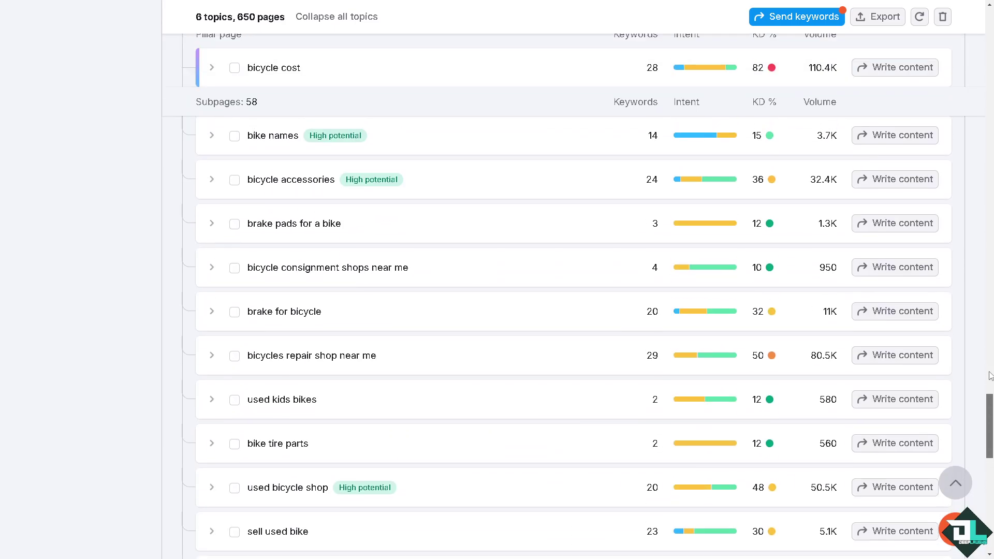
pyautogui.scroll(6, 905, 179)
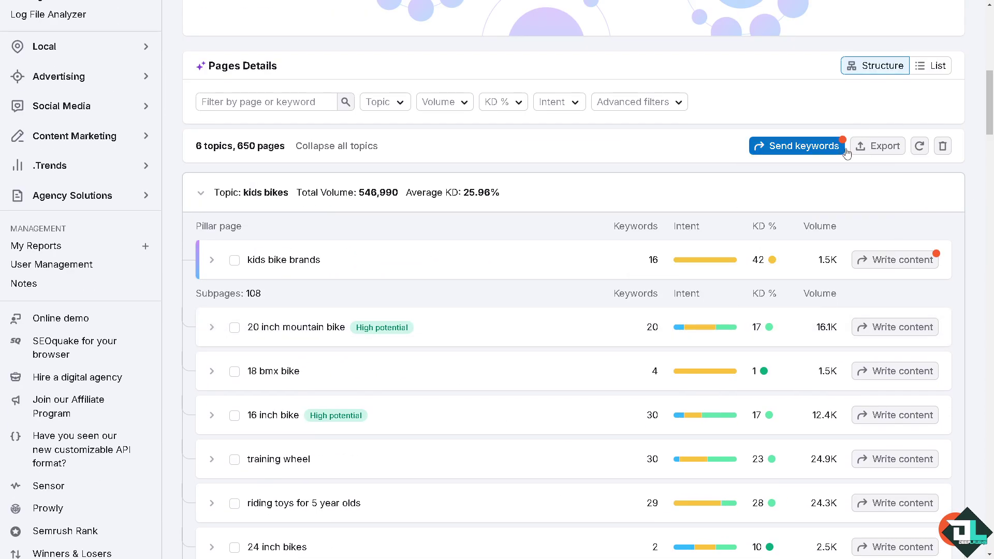
pyautogui.click(870, 148)
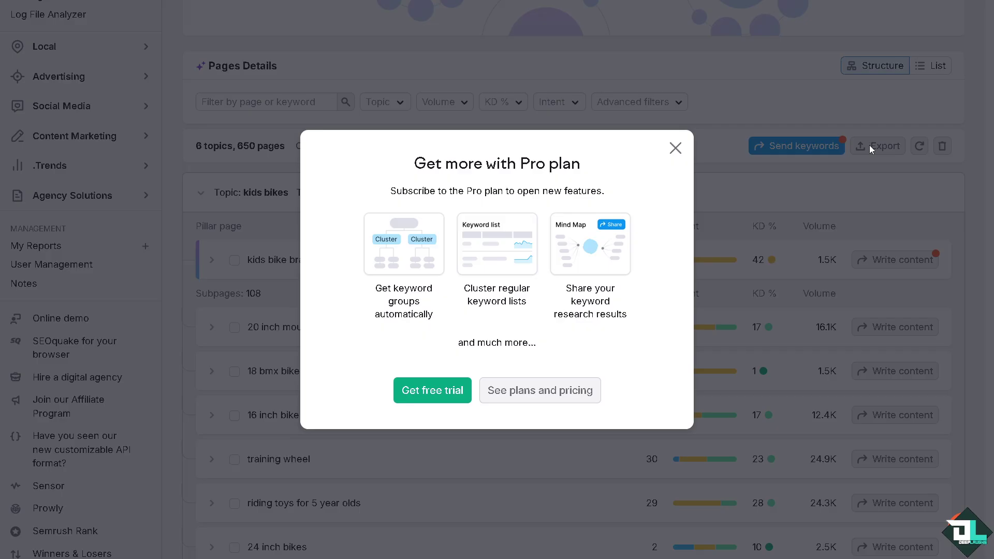
pyautogui.click(675, 148)
pyautogui.click(782, 150)
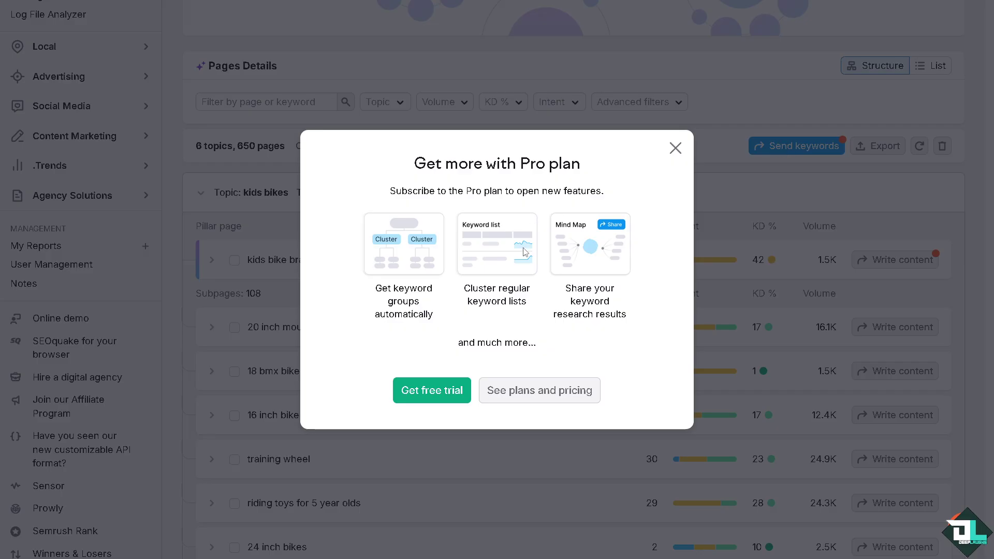
pyautogui.click(675, 148)
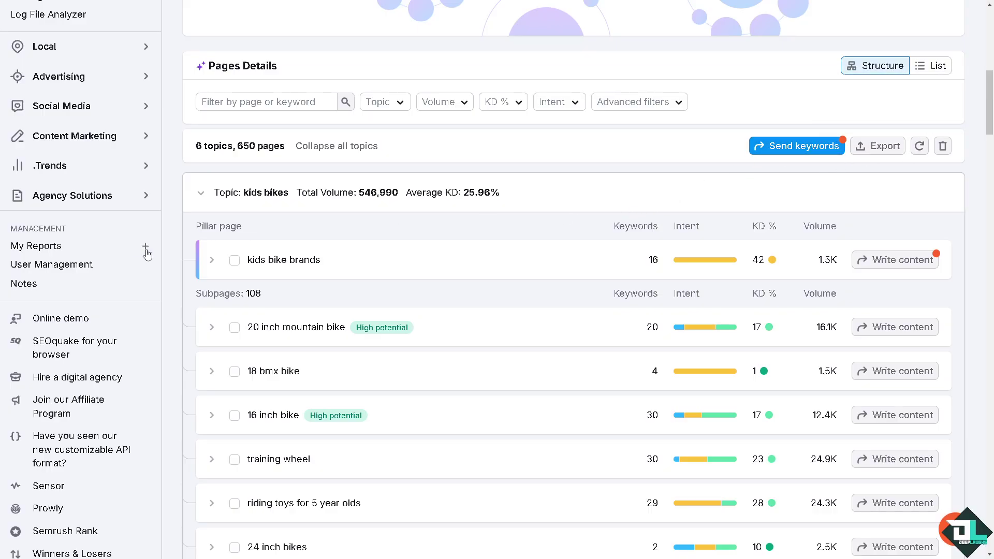
pyautogui.scroll(7, 147, 253)
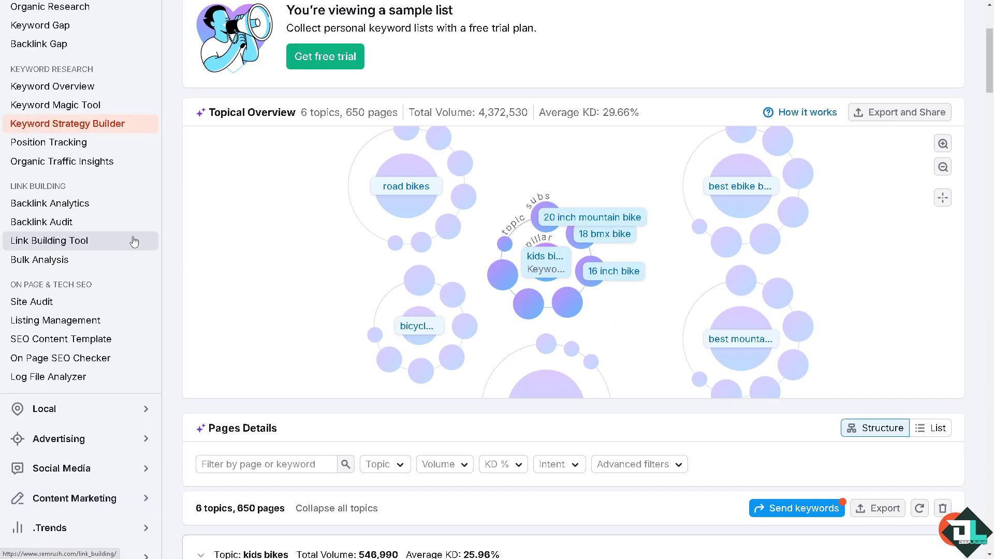
# Go through Keyword Magic Tool and Link Building Tool to the Backlink Gap page
pyautogui.click(76, 106)
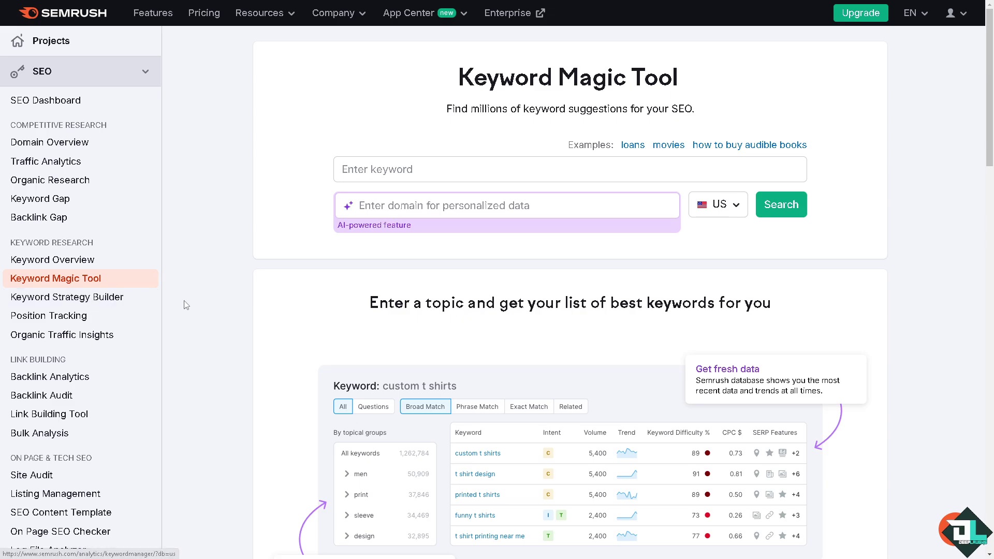
pyautogui.click(72, 423)
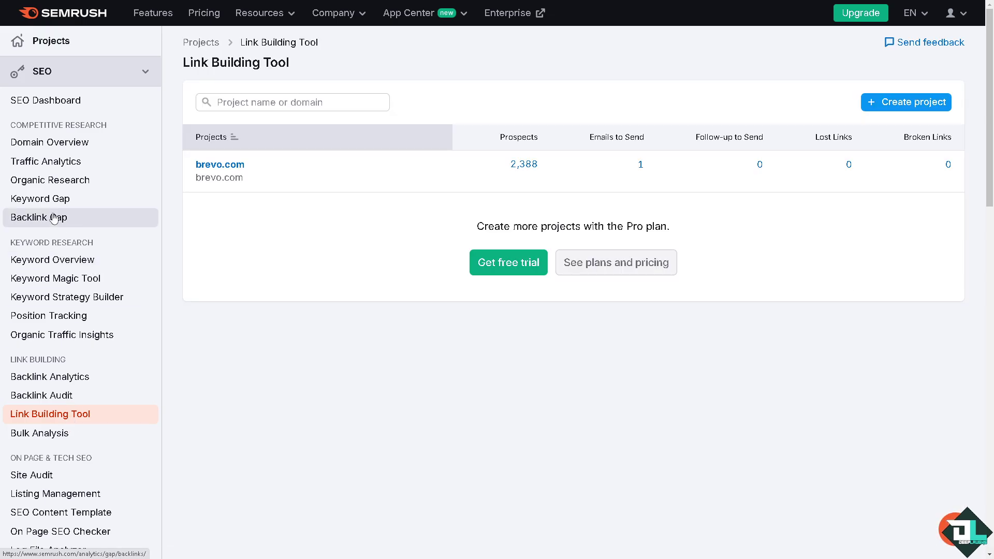
pyautogui.click(50, 221)
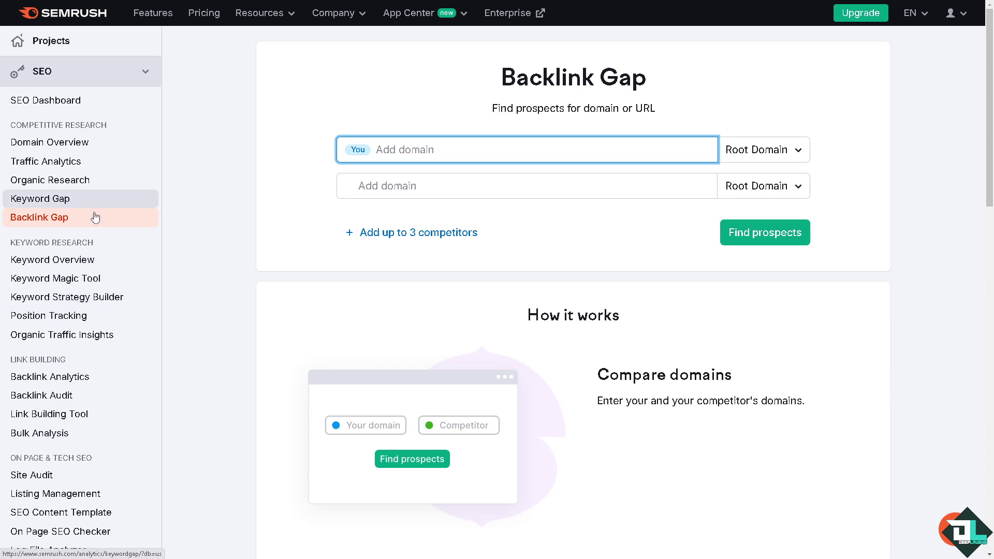
# Search 'Shoes for Kids' in the Keyword Magic Tool's US database
pyautogui.click(91, 283)
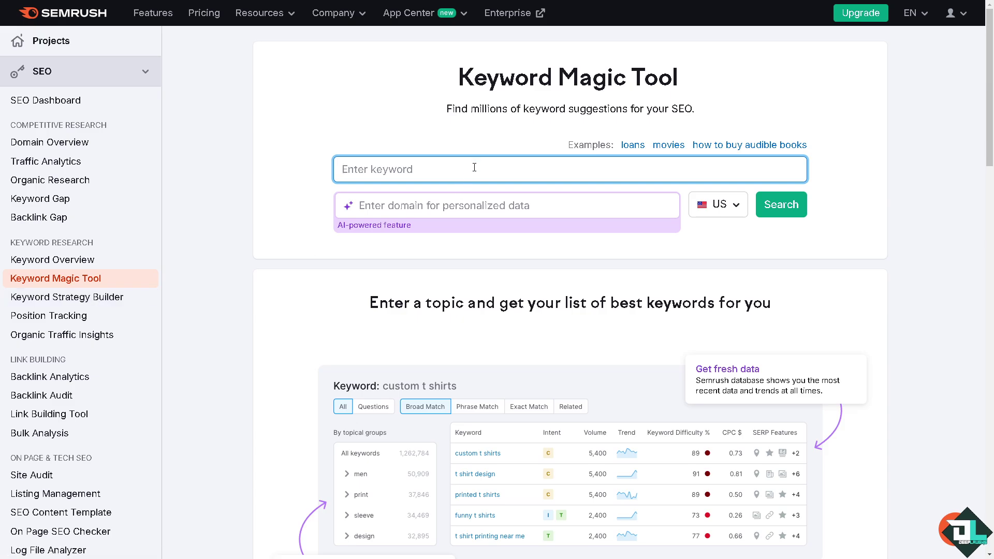
pyautogui.write('Shoes for Kids')
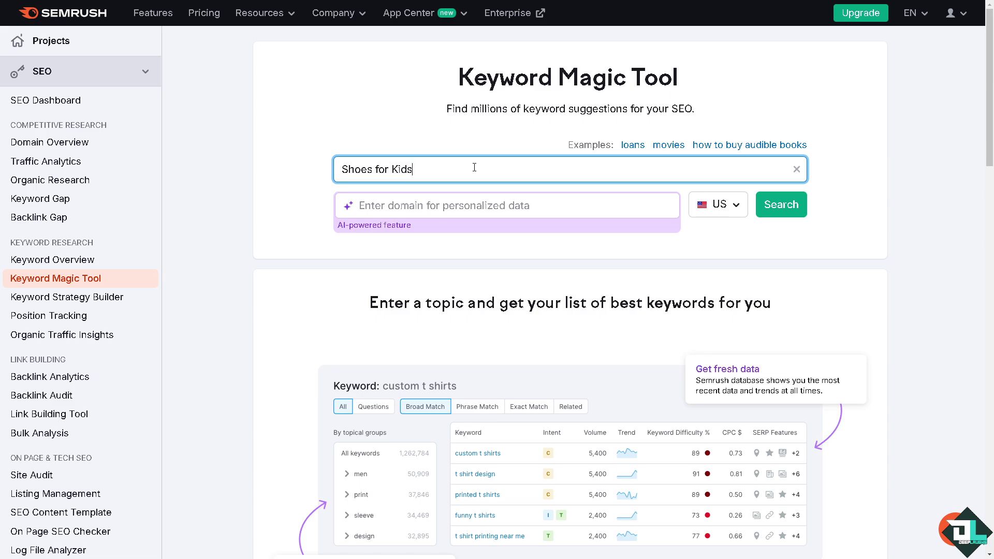
pyautogui.click(768, 206)
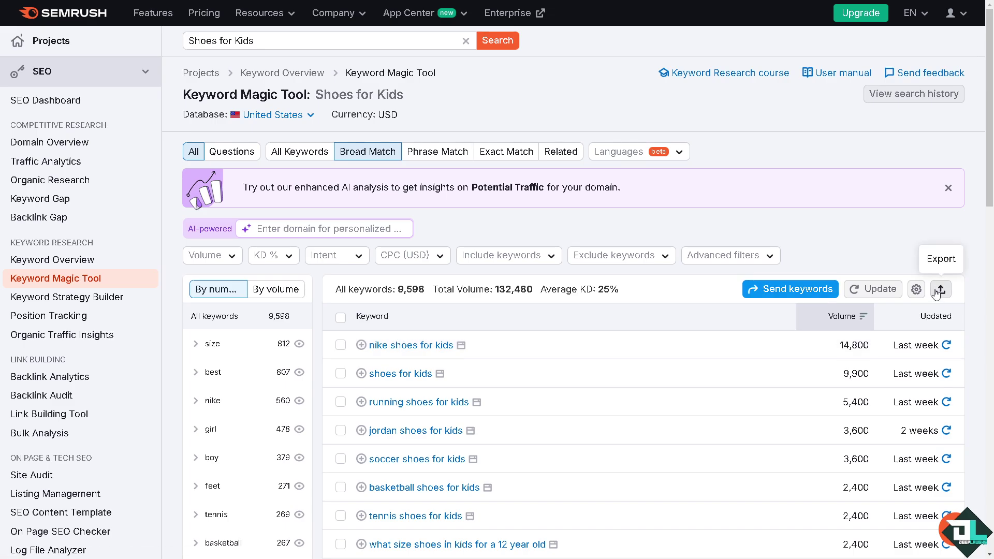
# Highlight the top keyword suggestions and their volumes, then clear the highlight
pyautogui.scroll(-2, 395, 260)
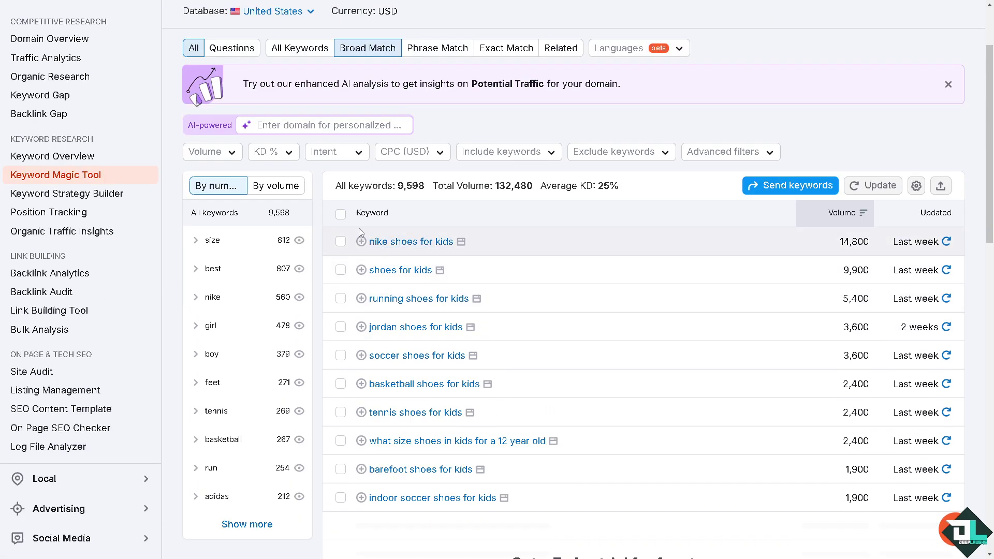
pyautogui.moveTo(360, 232); pyautogui.dragTo(546, 498)
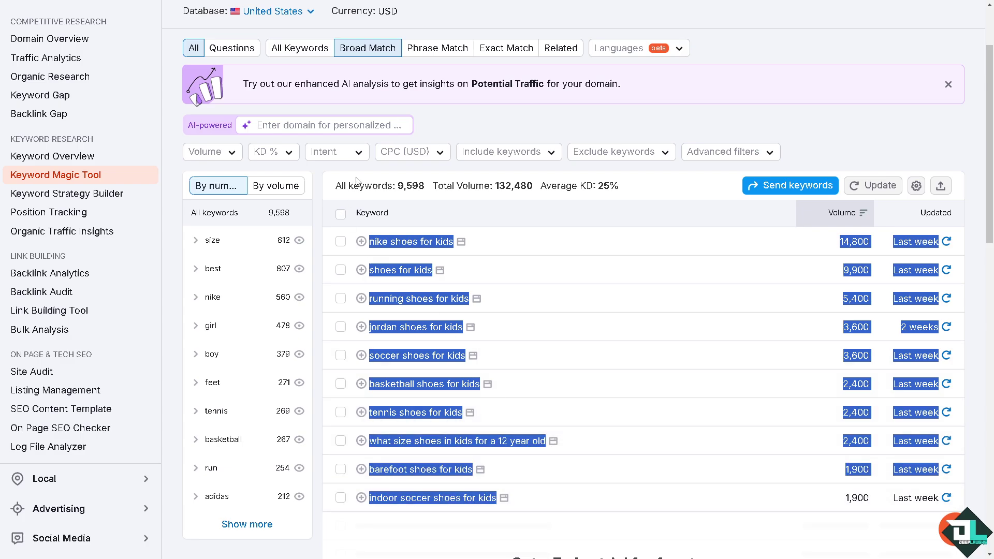
pyautogui.scroll(3, 355, 182)
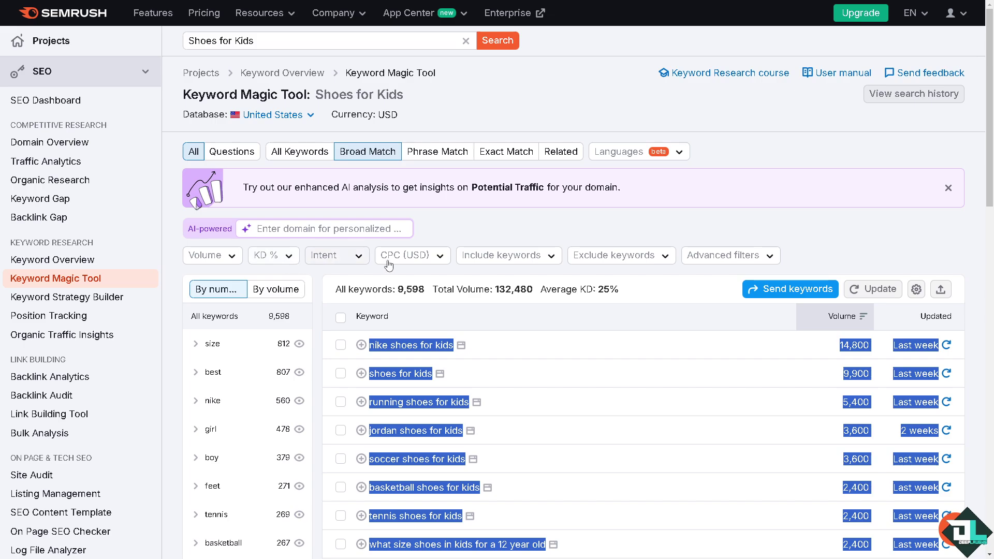
pyautogui.click(288, 265)
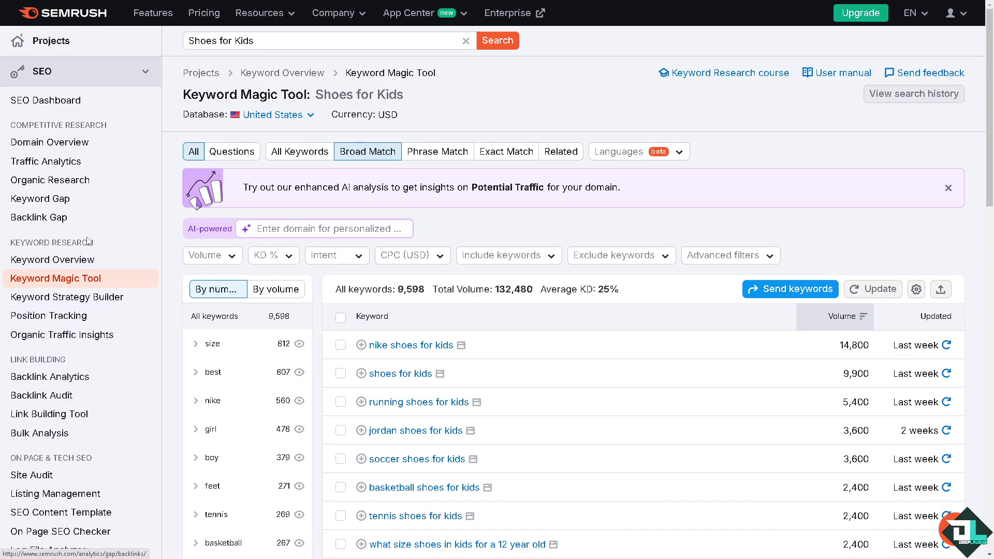
# Visit Backlink Gap via the Link Building Tool, then switch to the Projects dashboard
pyautogui.click(79, 421)
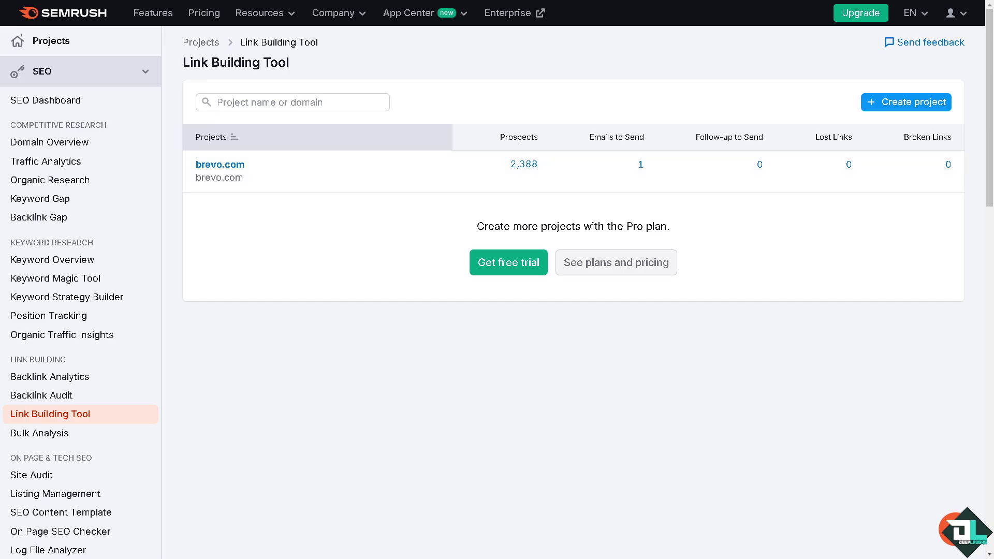
pyautogui.click(32, 218)
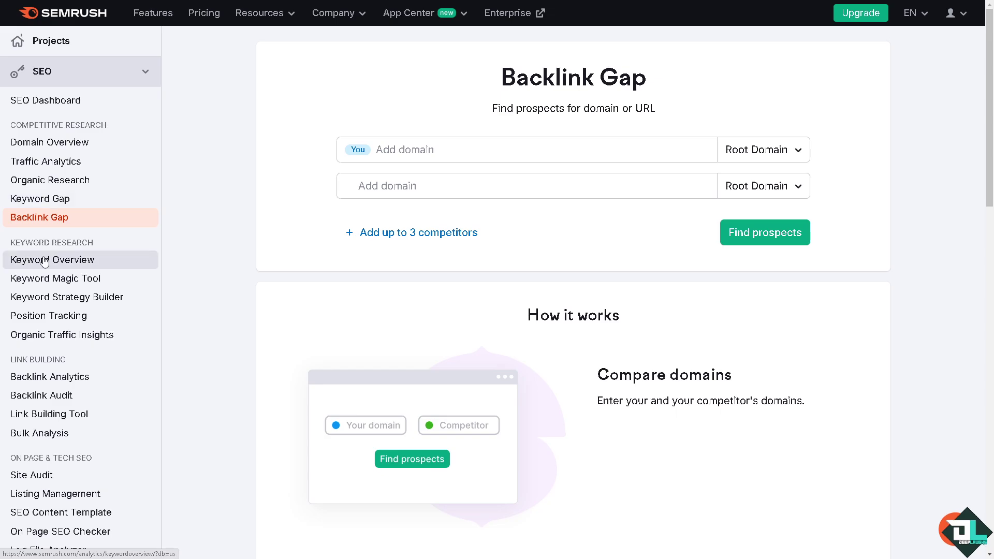
pyautogui.scroll(-5, 111, 284)
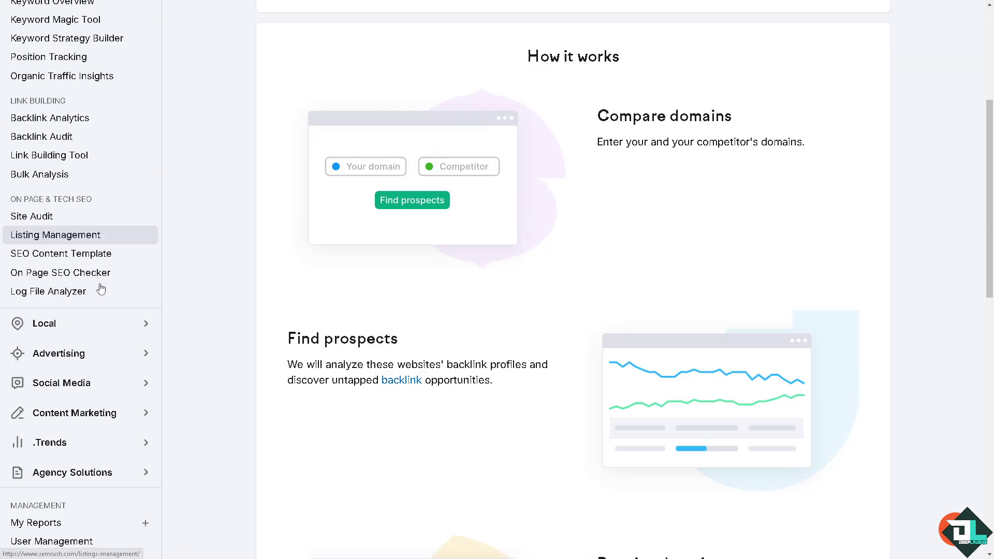
pyautogui.scroll(5, 101, 289)
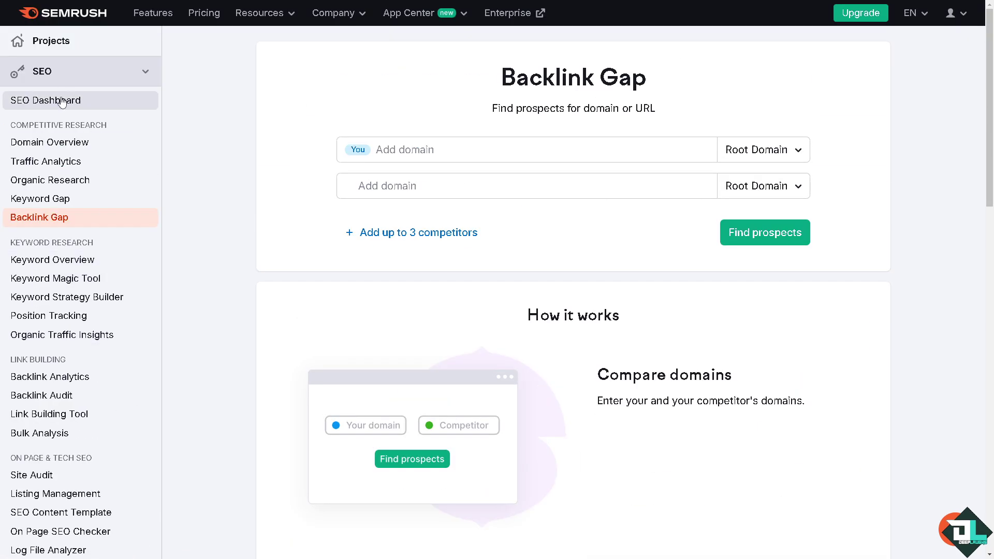
pyautogui.click(51, 40)
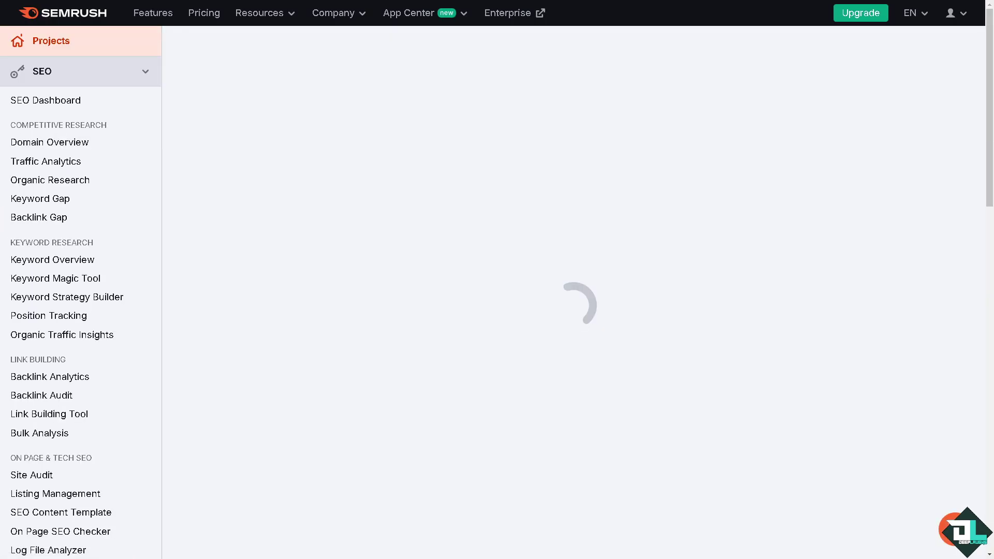